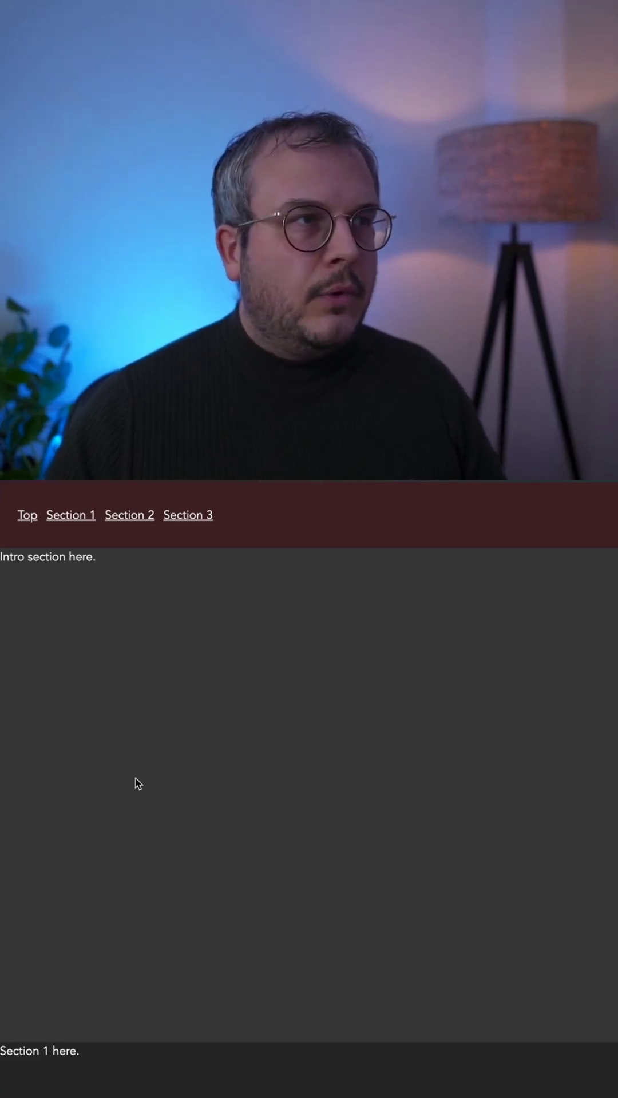
- Jump to Section 2 in the browser, then review the nav links and section markup in index.html
left_click(120, 519)
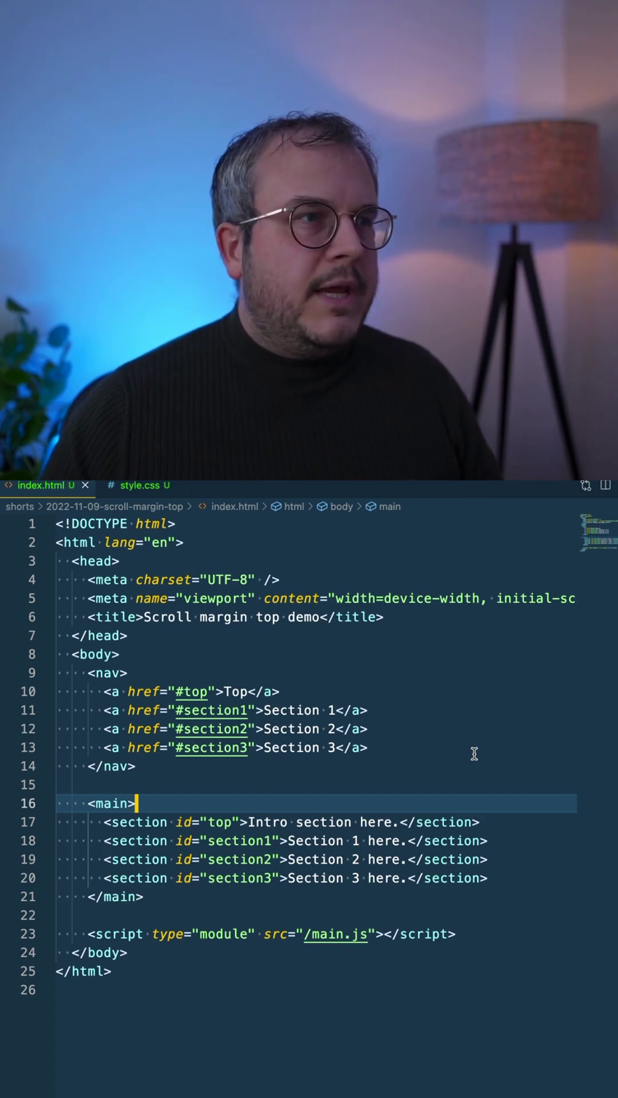
left_click_drag(87, 673, 195, 769)
key("Down")
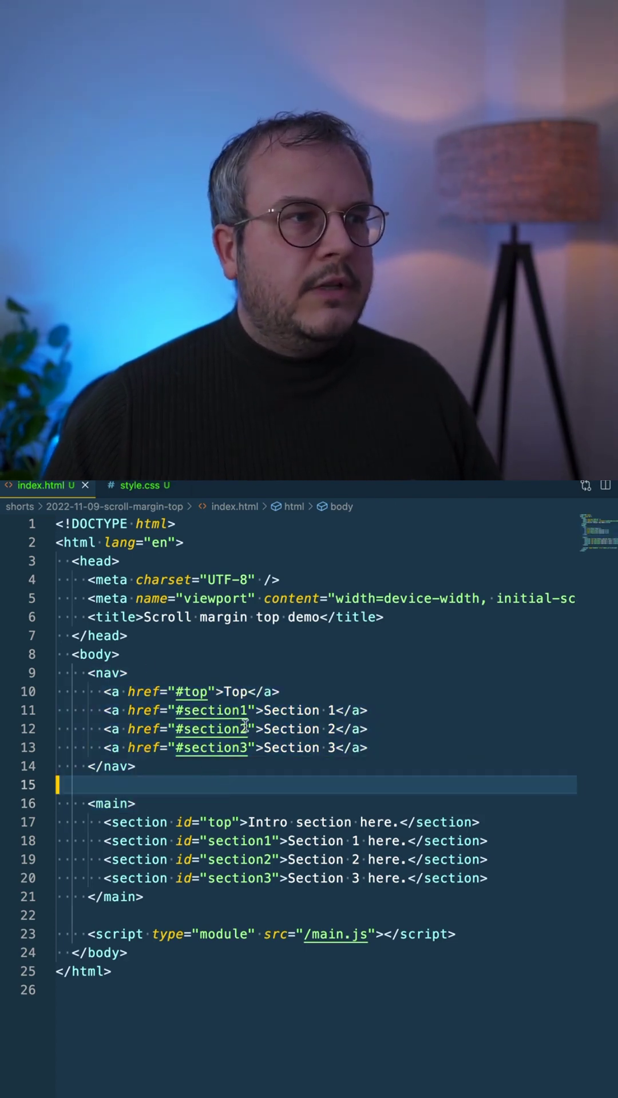
left_click_drag(87, 822, 192, 845)
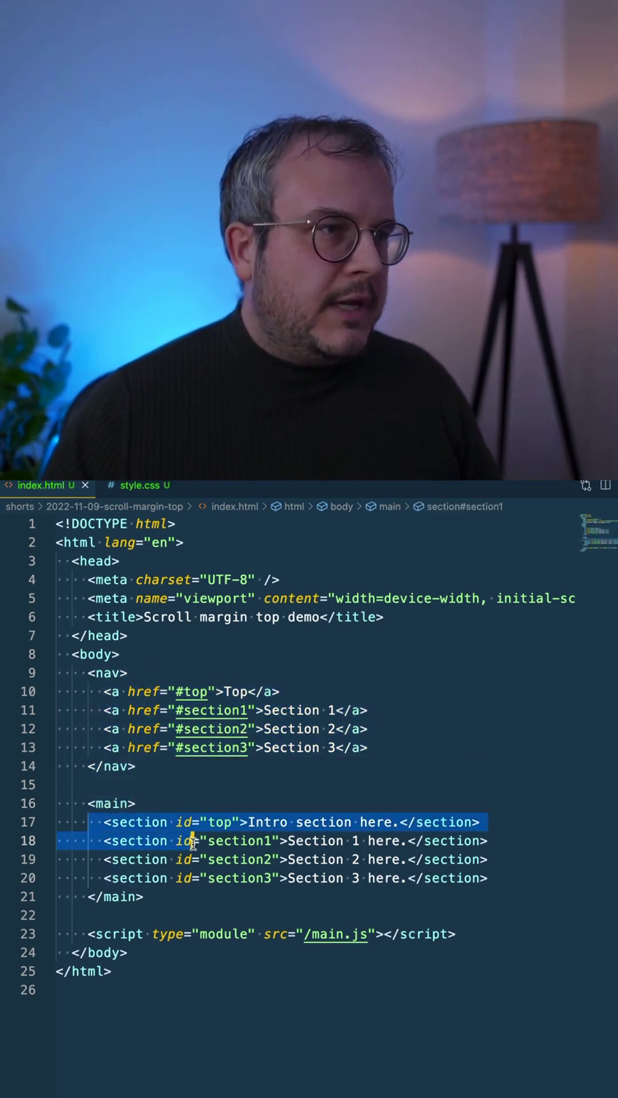
left_click(137, 485)
- Add 'scroll-margin-top: var(--navigation-full-height);' to the section rule in style.css
left_click_drag(64, 843, 132, 916)
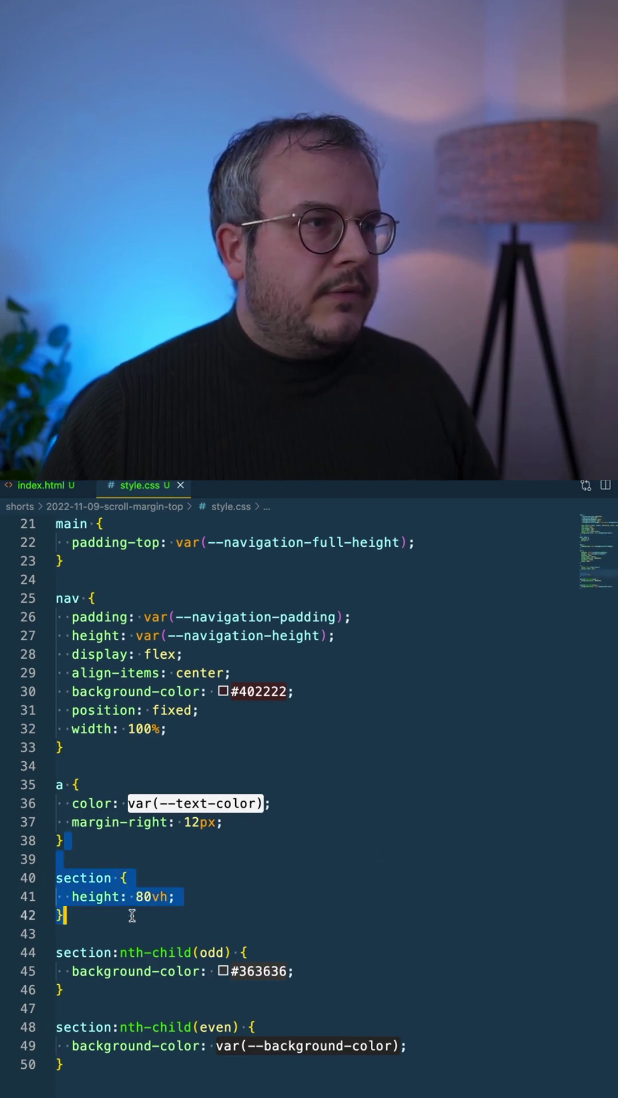
left_click(233, 915)
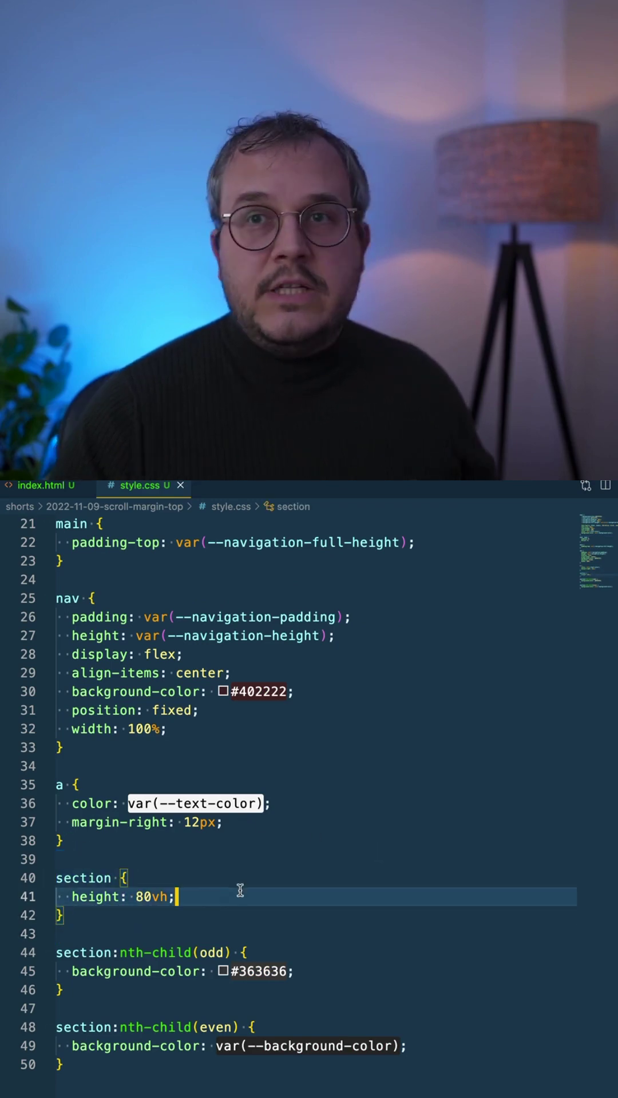
key("Return")
type("scrol-")
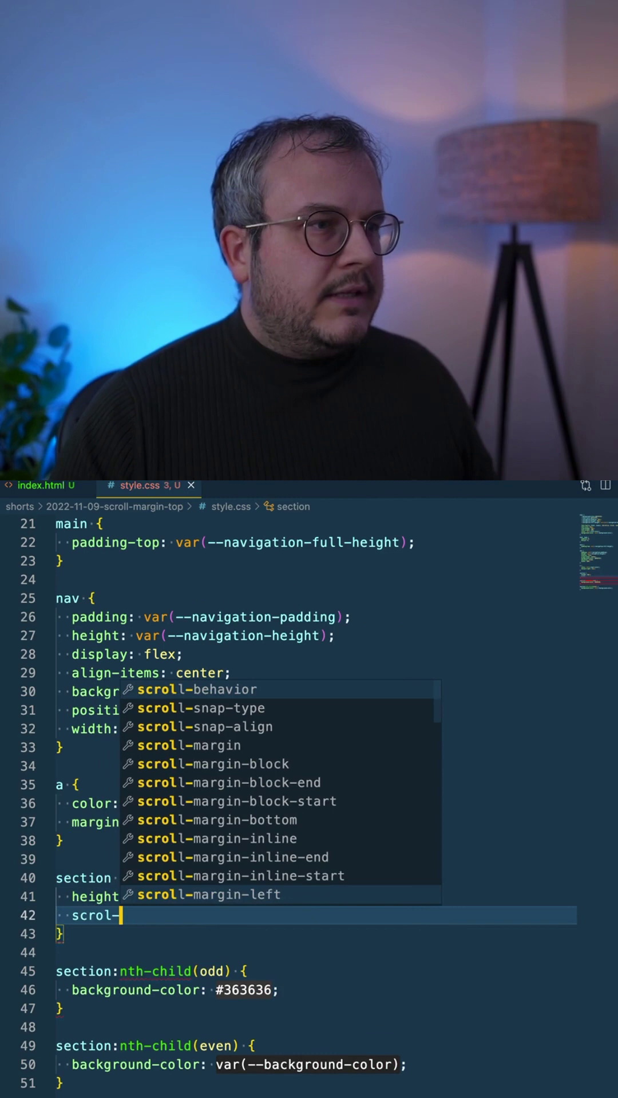
key("BackSpace")
type("l-margin-top")
key("Return")
type("var")
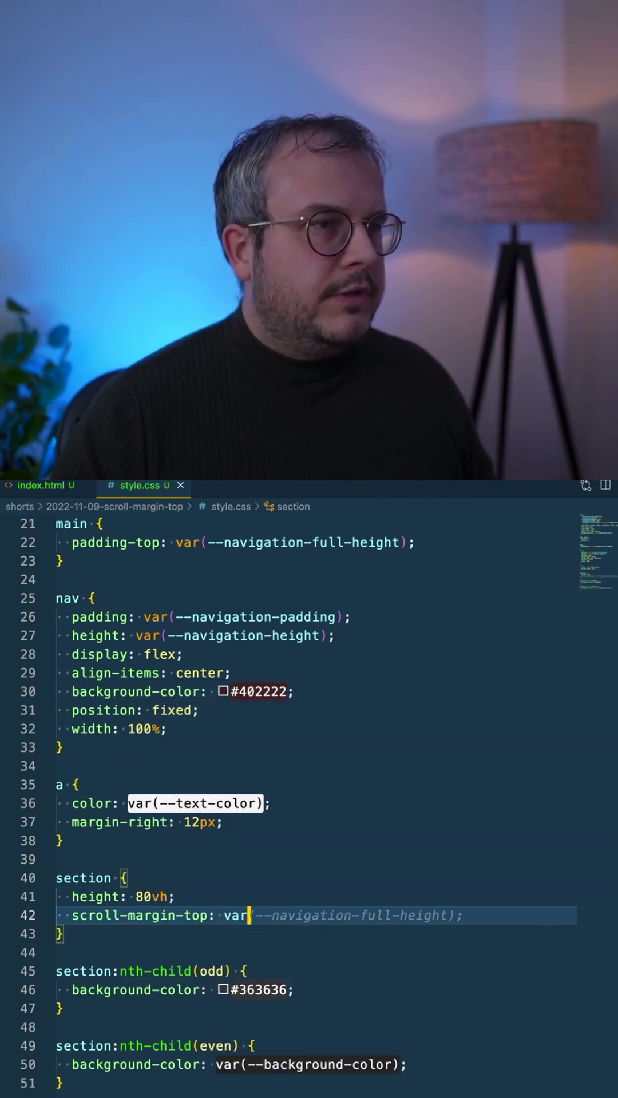
key("Tab")
left_click_drag(255, 916, 425, 915)
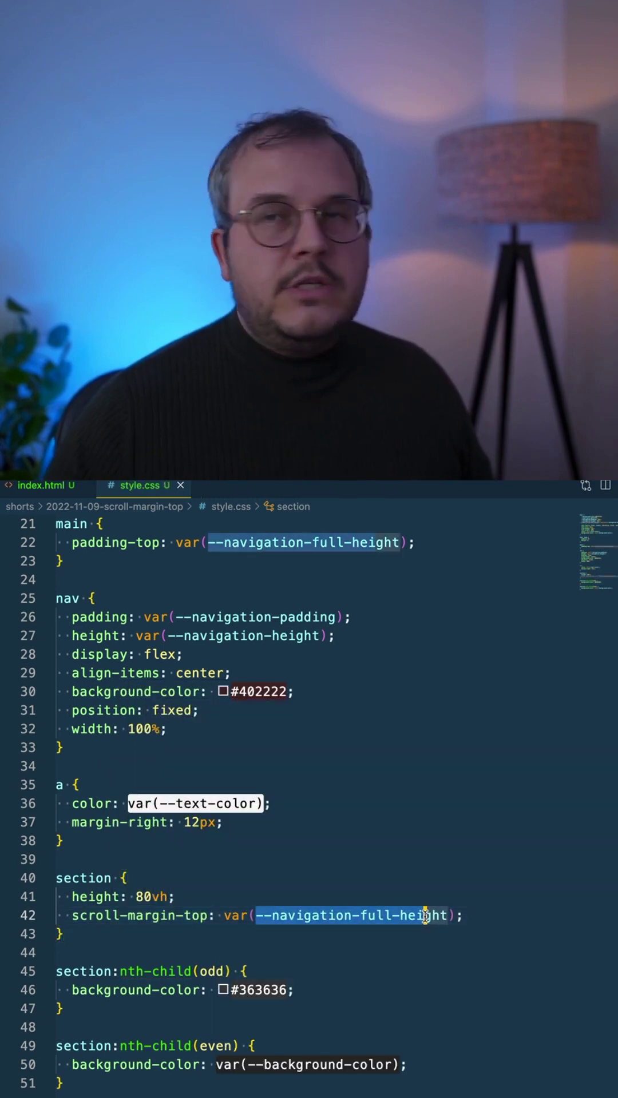
left_click(393, 968)
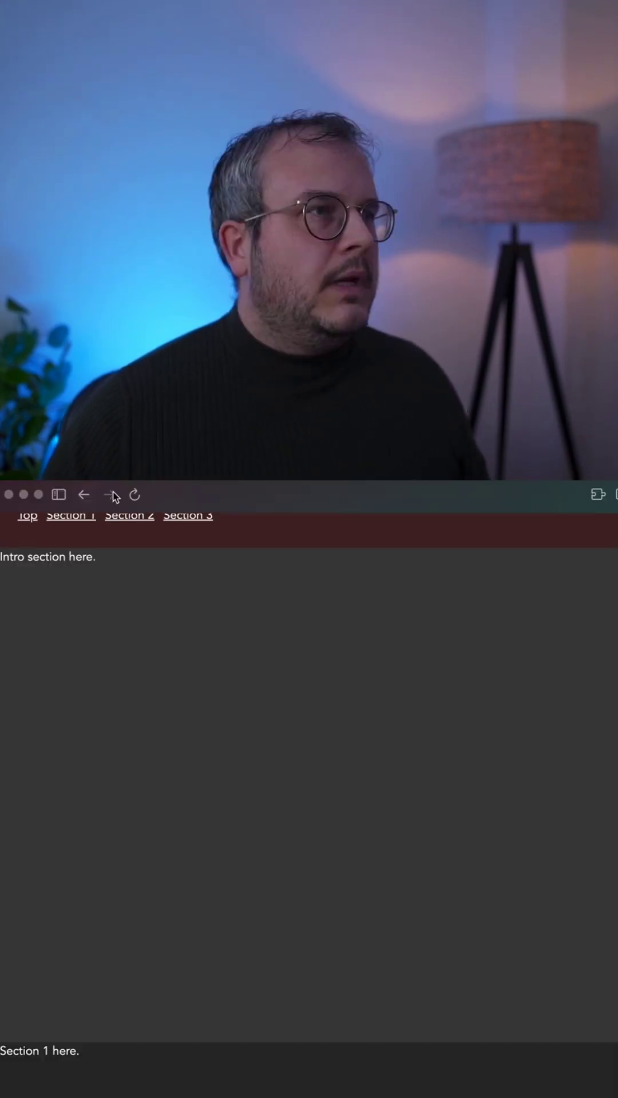
- Follow the Section 2 link to confirm it now lands below the fixed nav
left_click(139, 515)
mouse_move(50, 557)
left_mouse_down()
mouse_move(103, 562)
mouse_move(23, 560)
mouse_move(81, 560)
left_mouse_up()
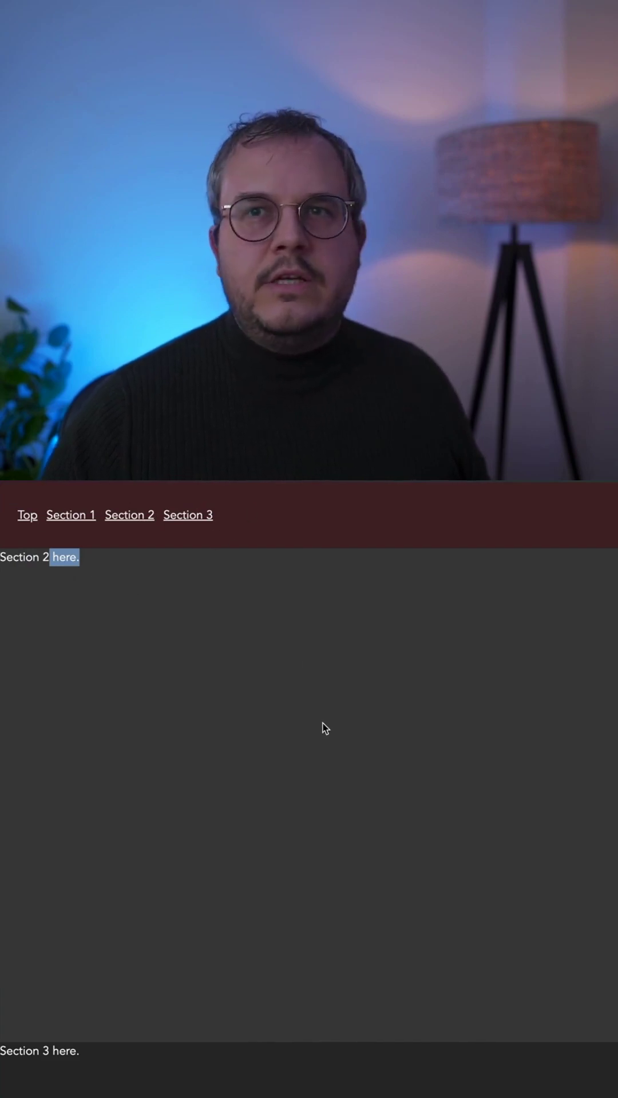
left_click(429, 827)
scroll(361, 832, "up", 3)
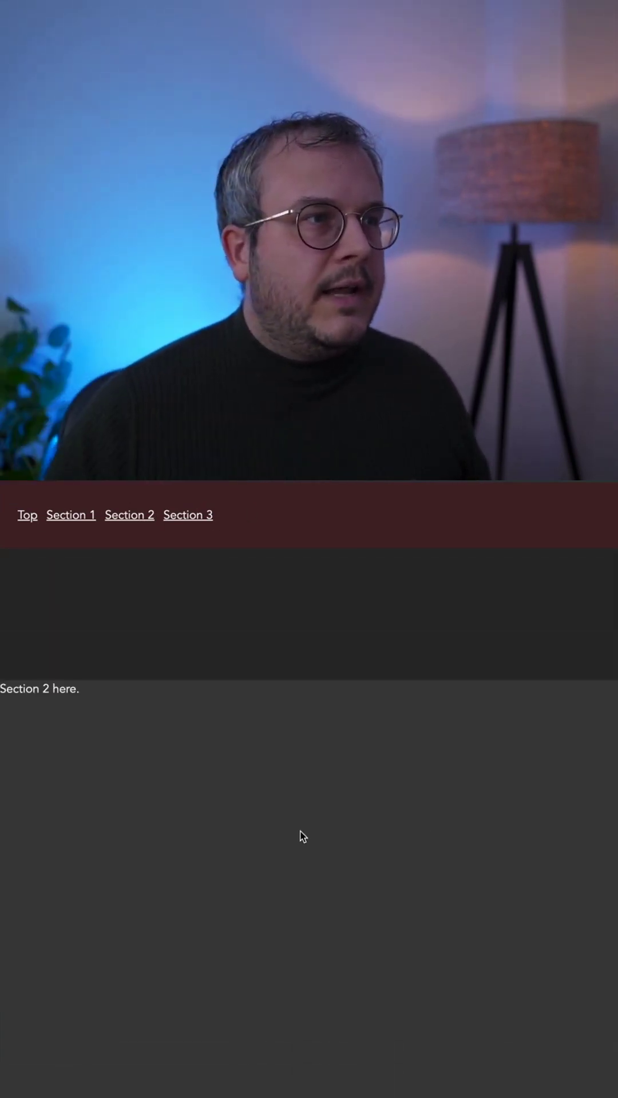
scroll(266, 755, "up", 2)
scroll(429, 798, "up", 1)
scroll(421, 847, "up", 3)
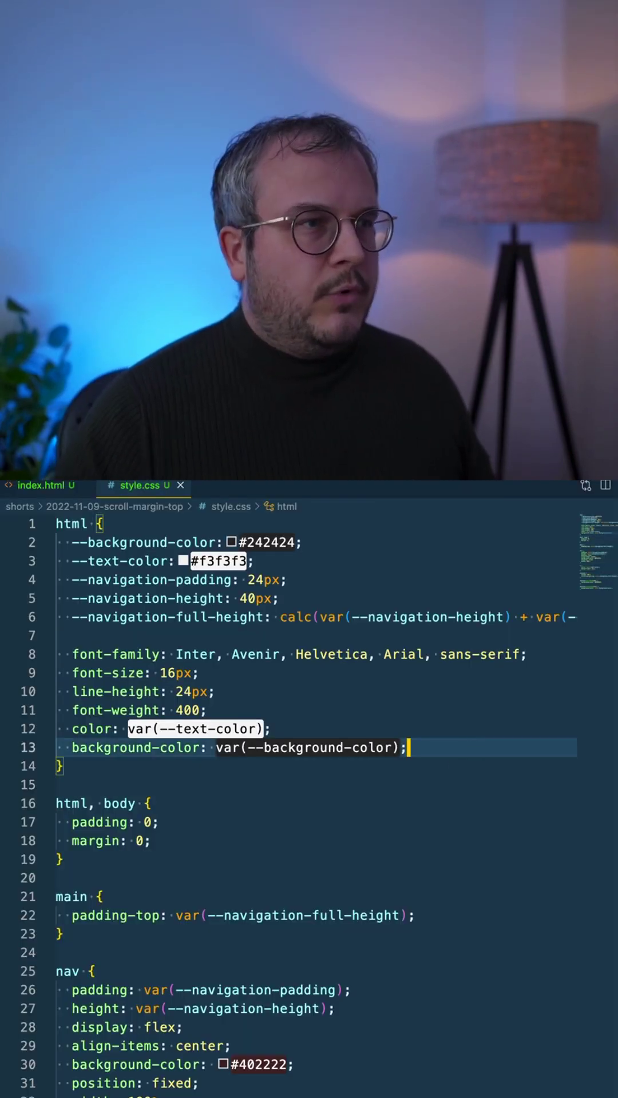
- Add 'scroll-behavior: smooth;' to the html rule, then test the Top and Section 1 links
key("Return")
type("scrol")
key("Return")
type("s;")
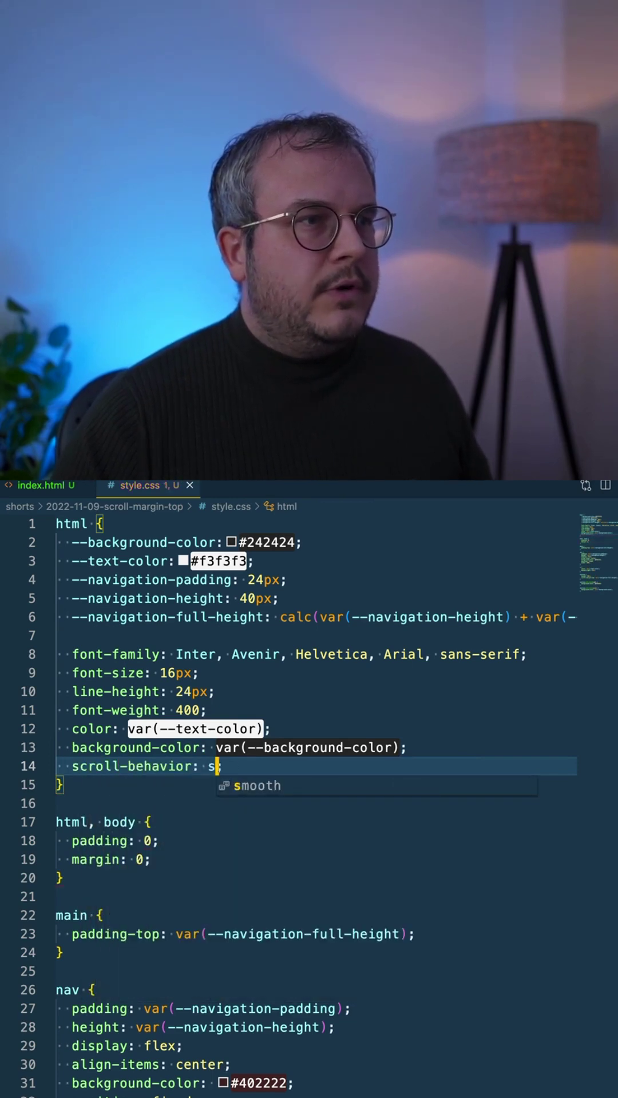
key("Return")
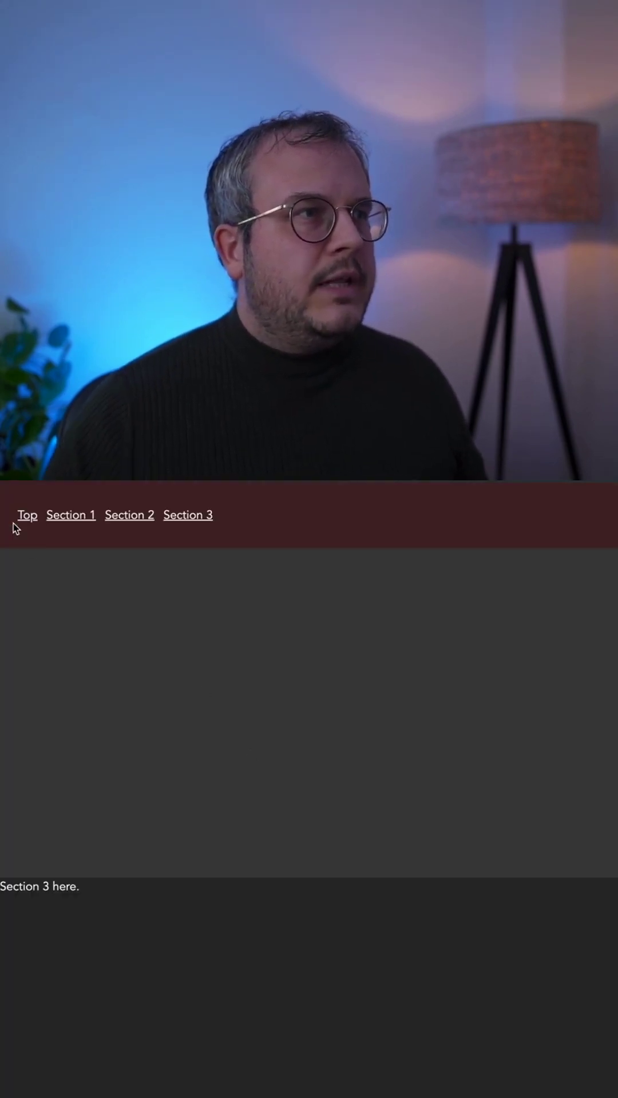
left_click(15, 521)
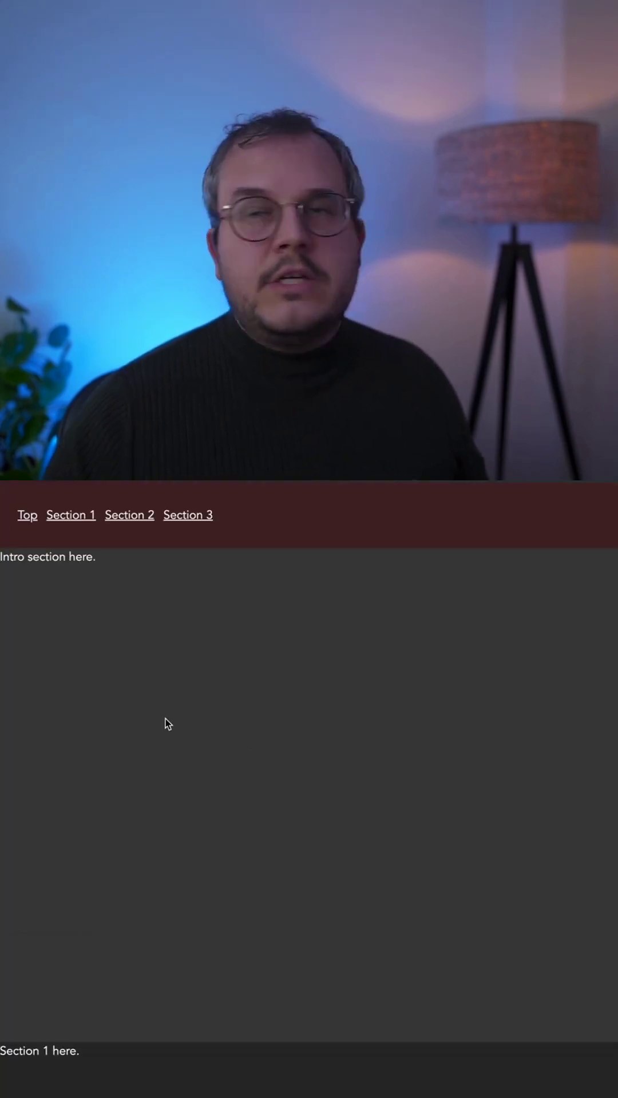
left_click(91, 516)
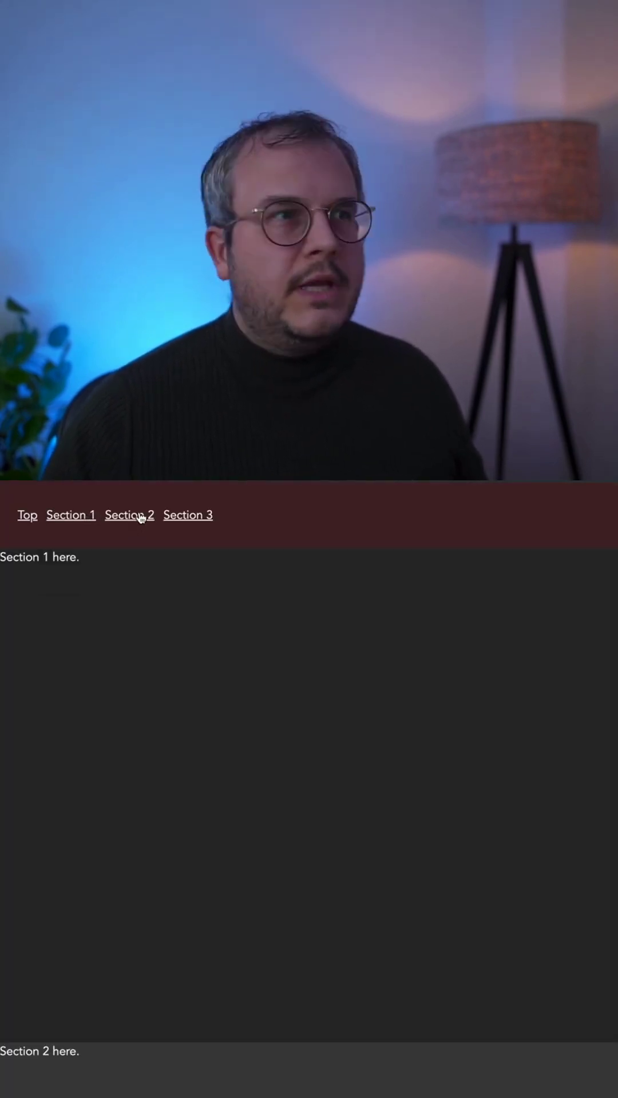